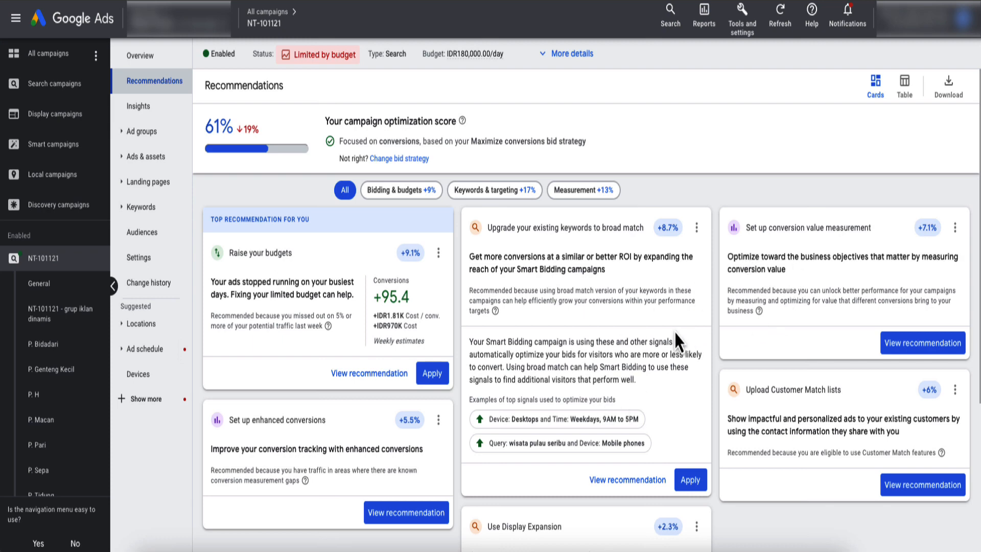
Examine the campaign's recommendation cards and the recent change in its optimization score
scroll(672, 332, down, 3)
scroll(670, 330, up, 3)
scroll(535, 272, down, 2)
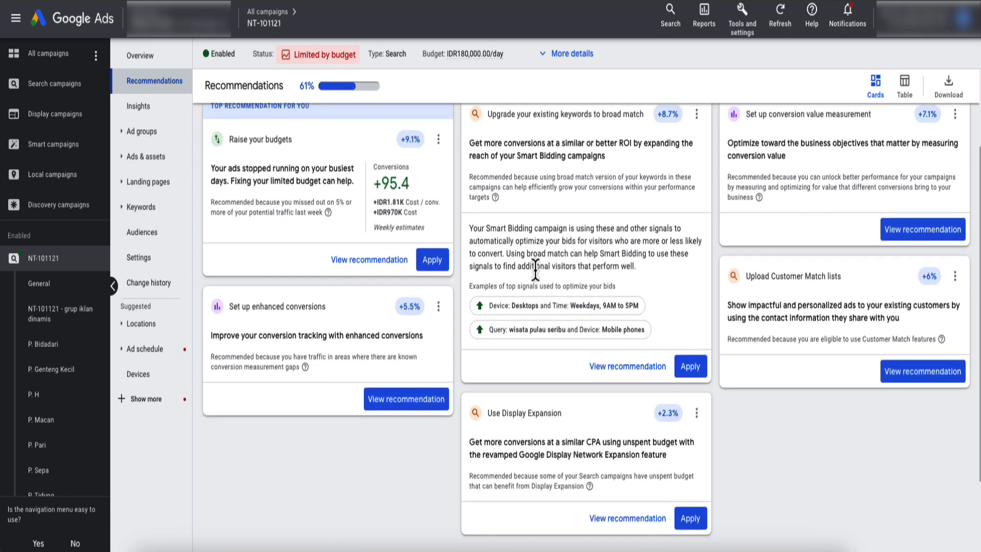
scroll(534, 266, up, 1)
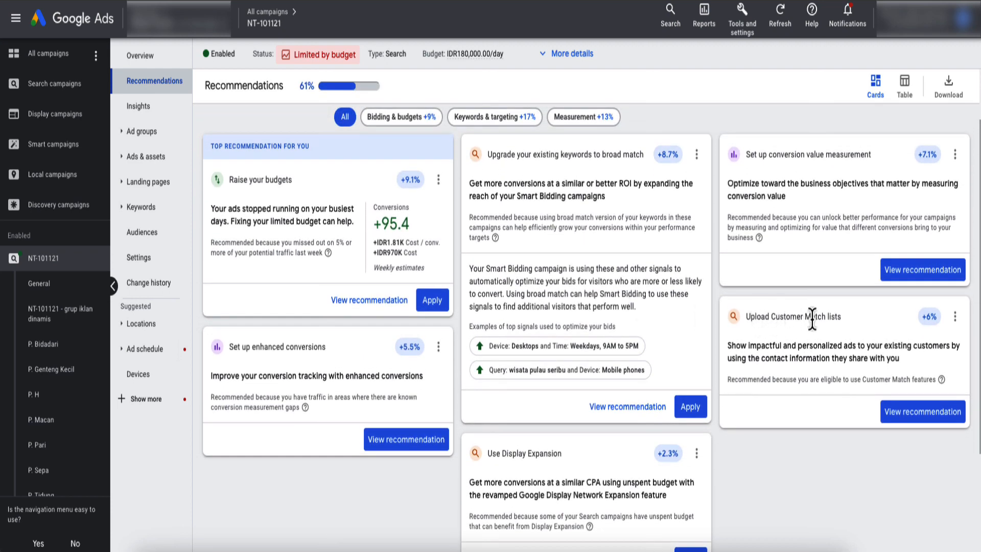
scroll(812, 316, up, 1)
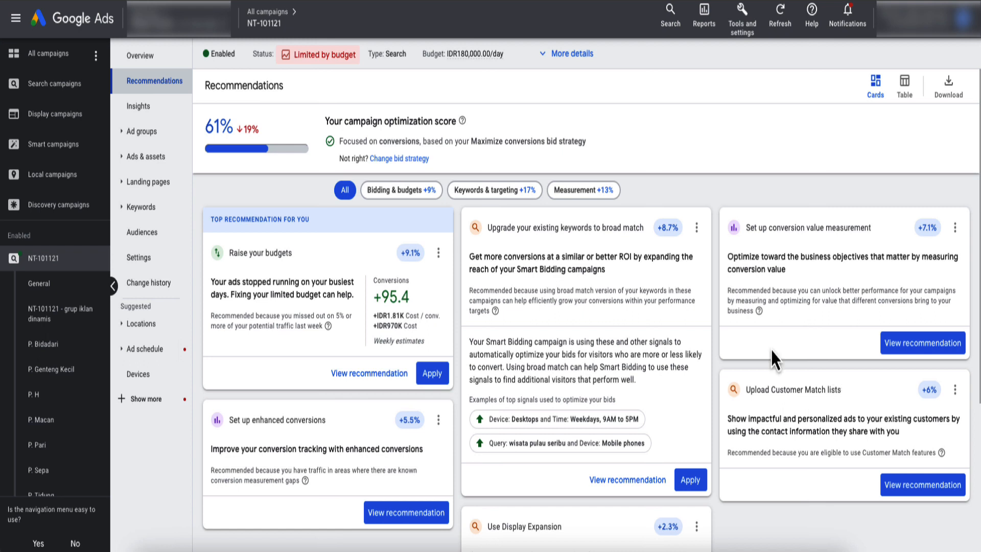
mouse_move(234, 138)
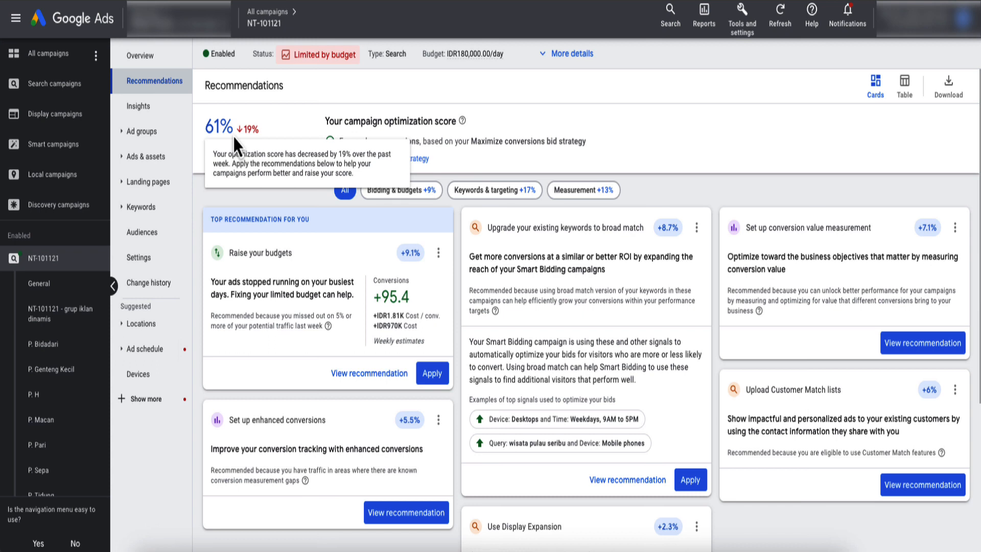
mouse_move(366, 274)
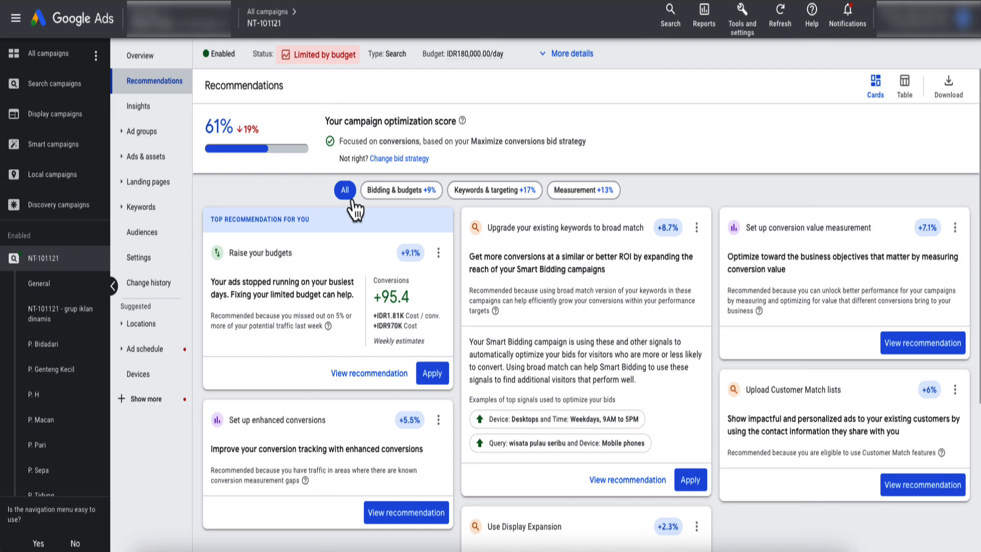
Review the recommendations filtered by Bidding & budgets, Keywords & targeting, and Measurement, ending with all recommendations shown
click(423, 196)
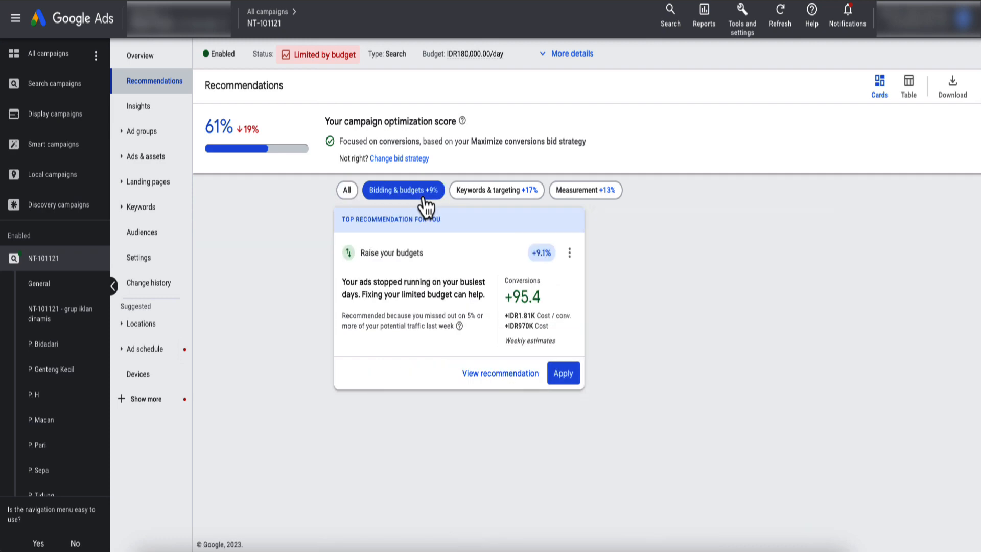
click(469, 202)
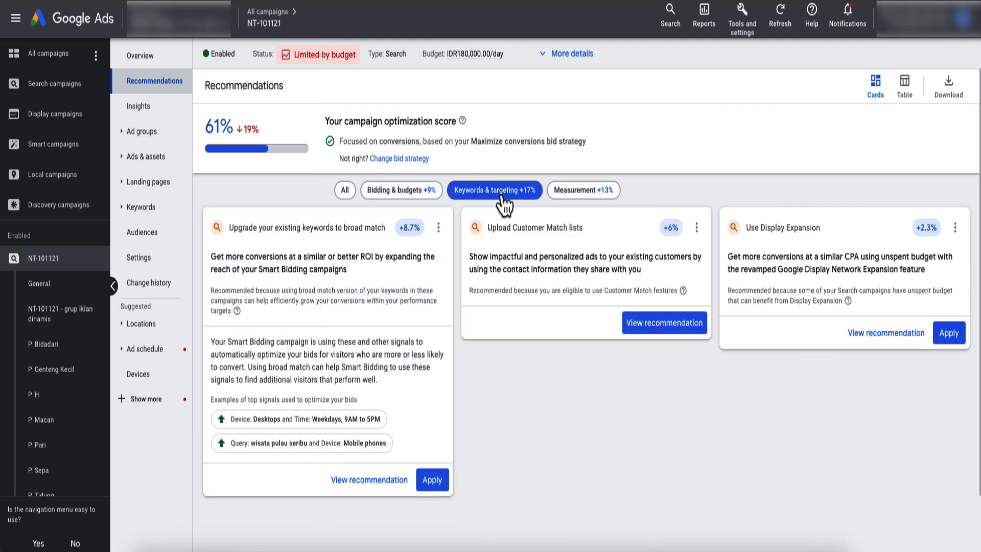
click(562, 194)
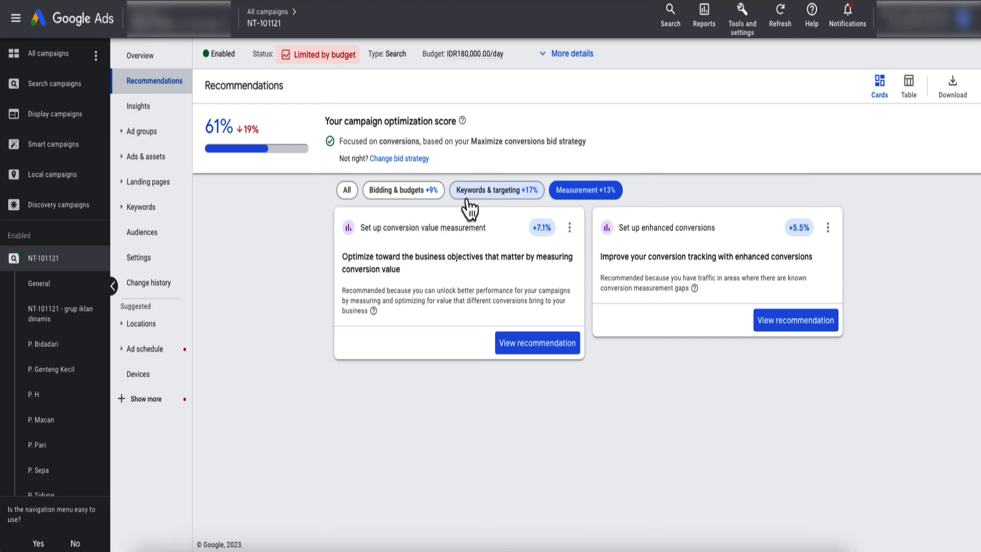
click(346, 193)
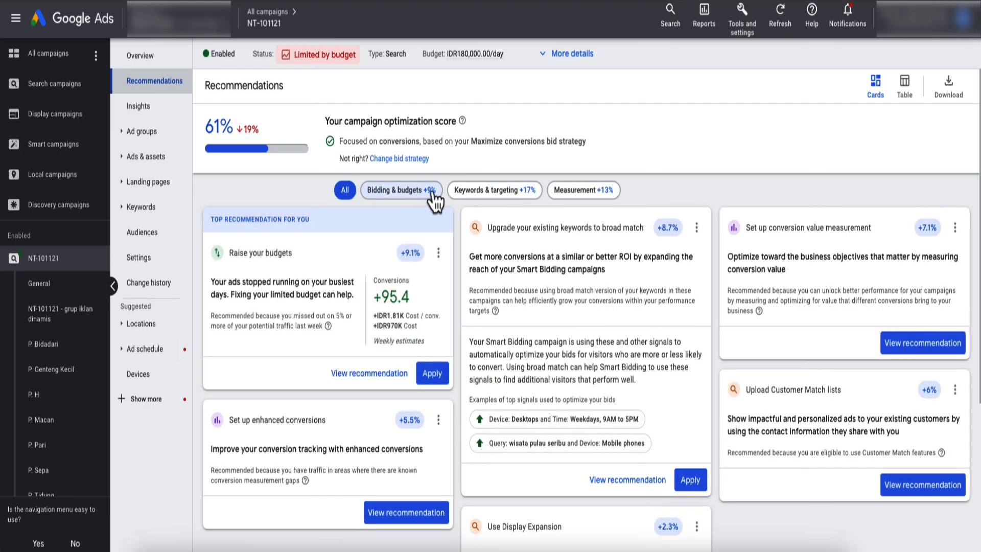
click(412, 193)
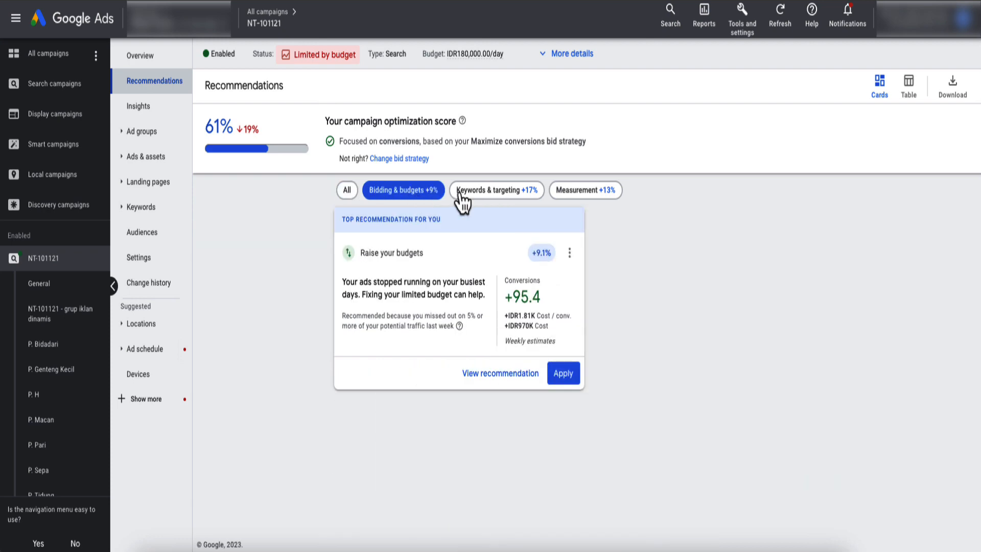
click(488, 197)
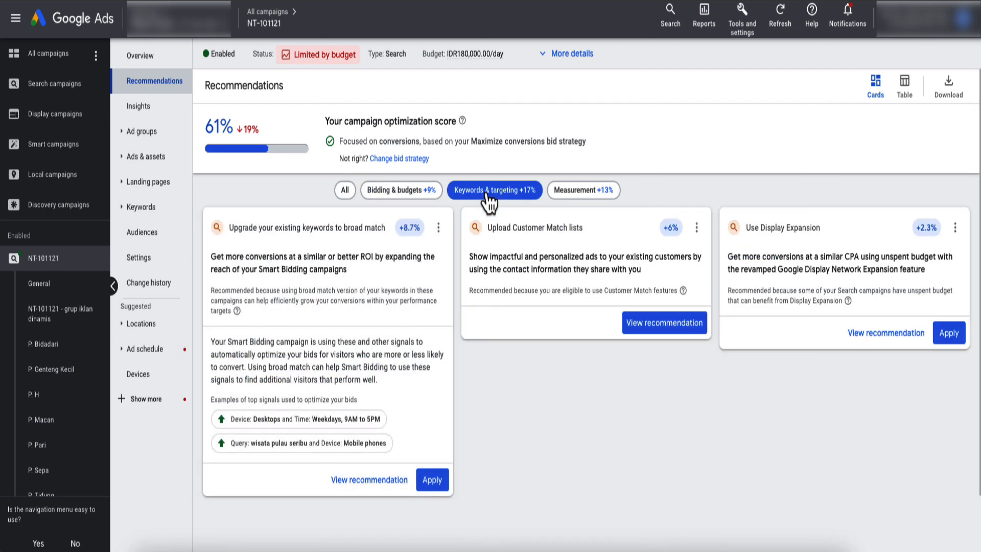
click(562, 191)
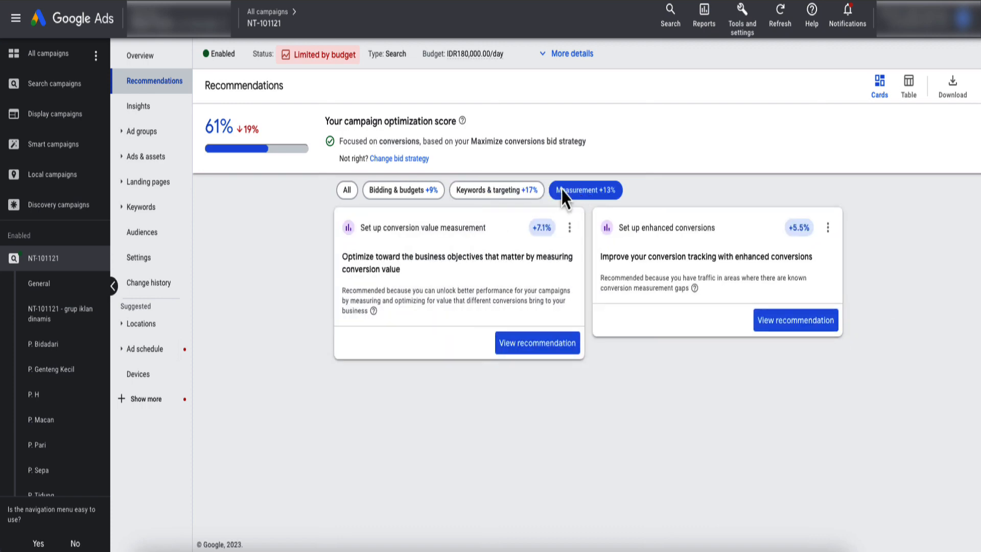
click(387, 202)
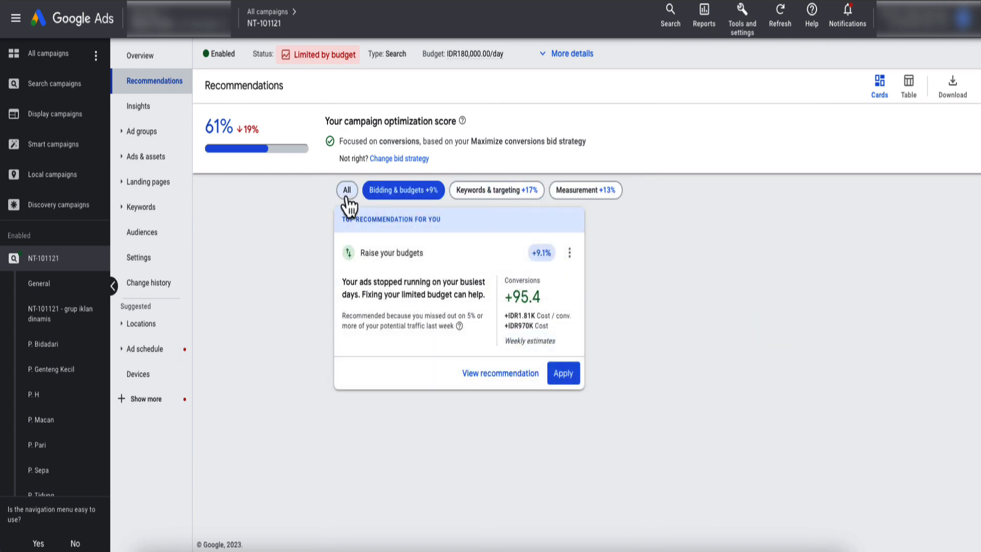
click(346, 197)
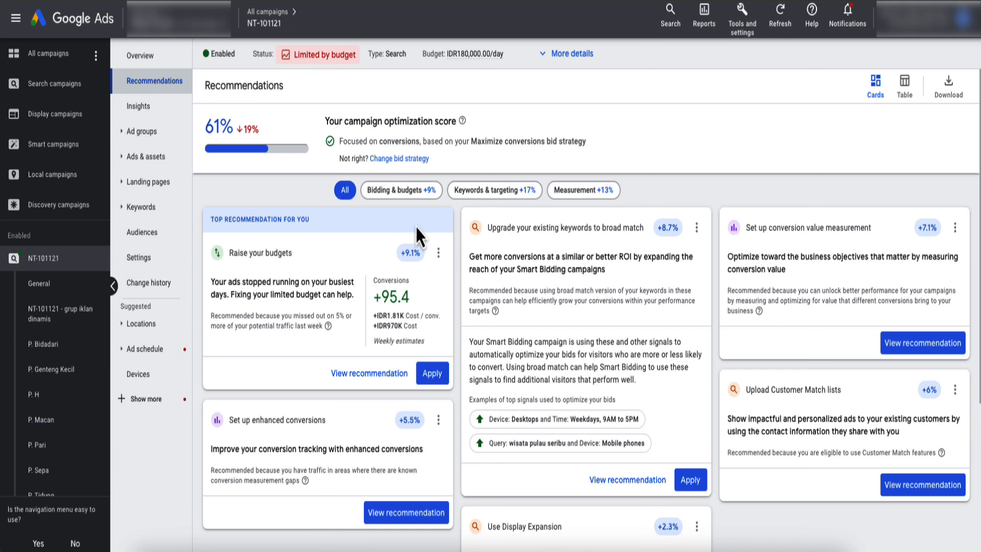
mouse_move(410, 258)
scroll(777, 415, down, 2)
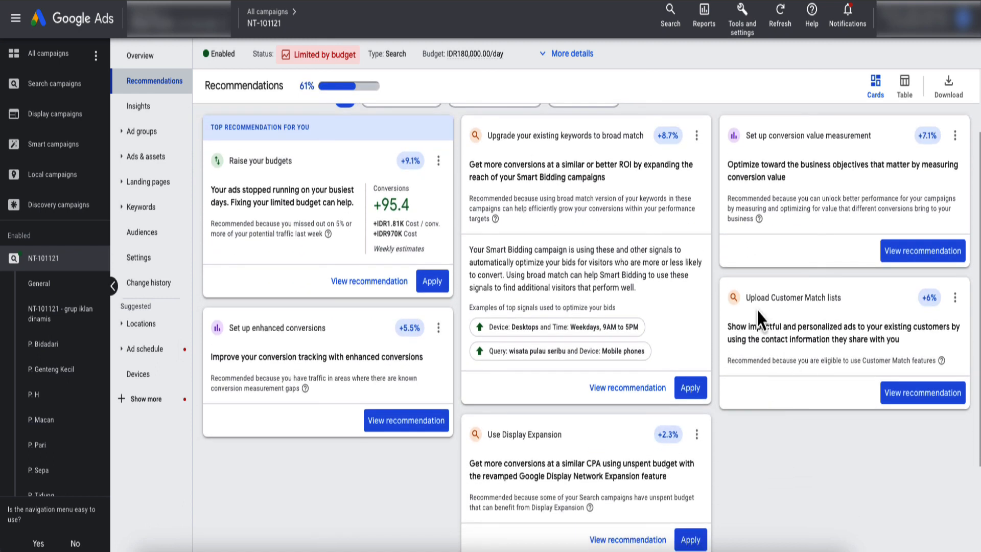
click(742, 16)
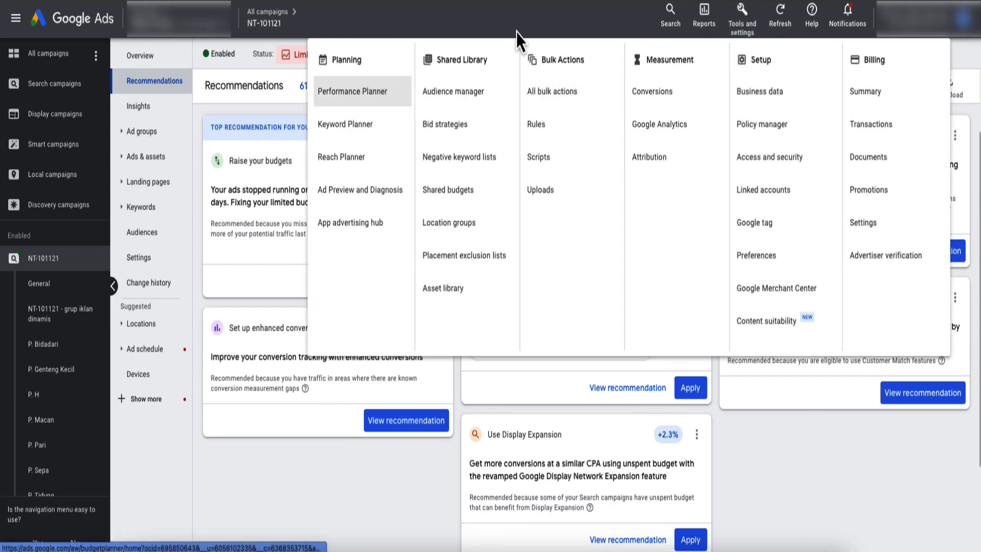
click(508, 14)
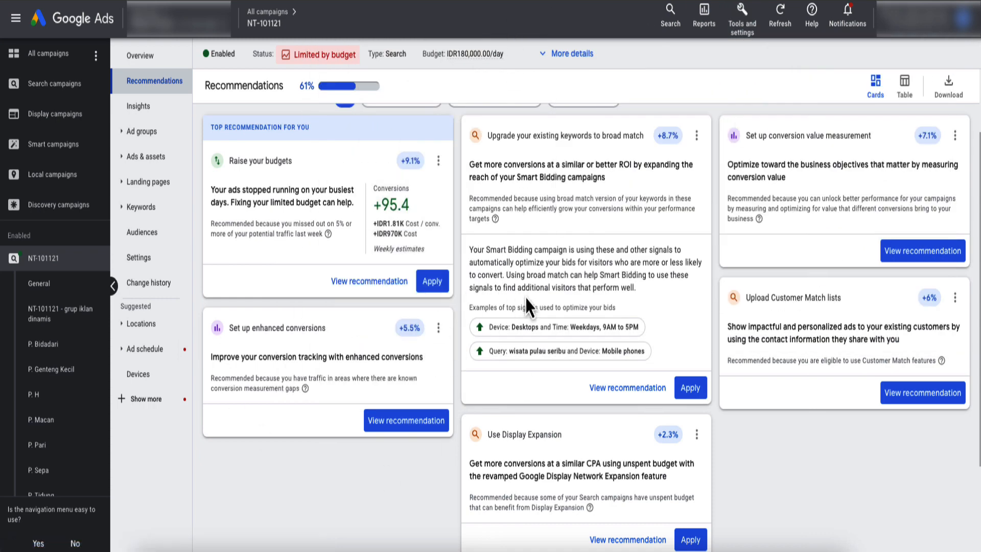
Examine the optimization score alongside the weekly estimates and score uplifts on the recommendation cards
scroll(525, 298, up, 1)
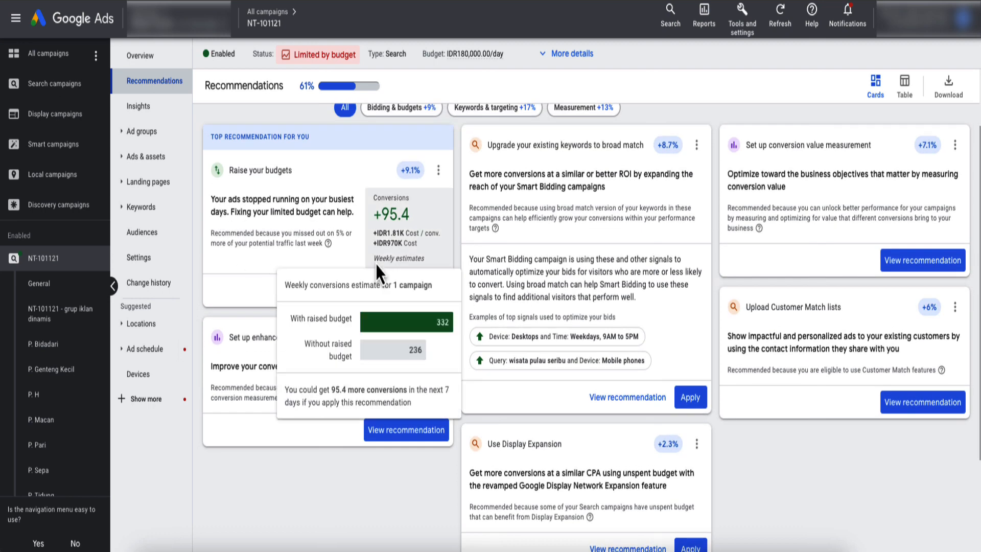
scroll(274, 244, up, 3)
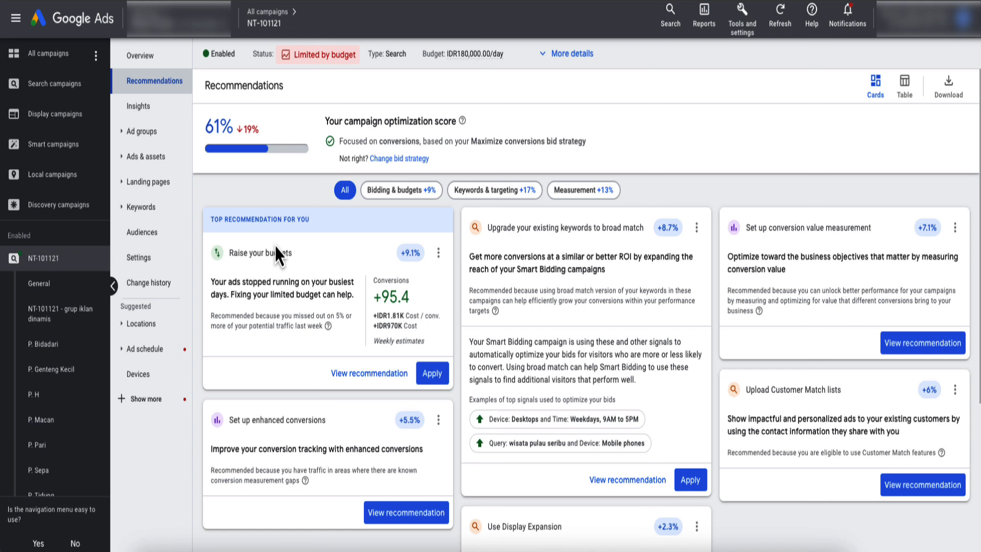
drag(214, 130, 278, 137)
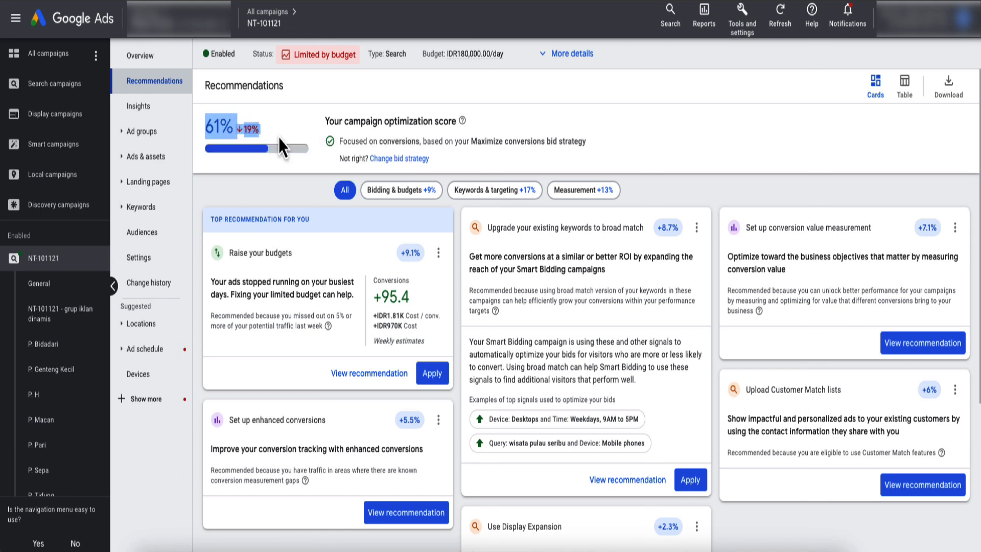
click(286, 130)
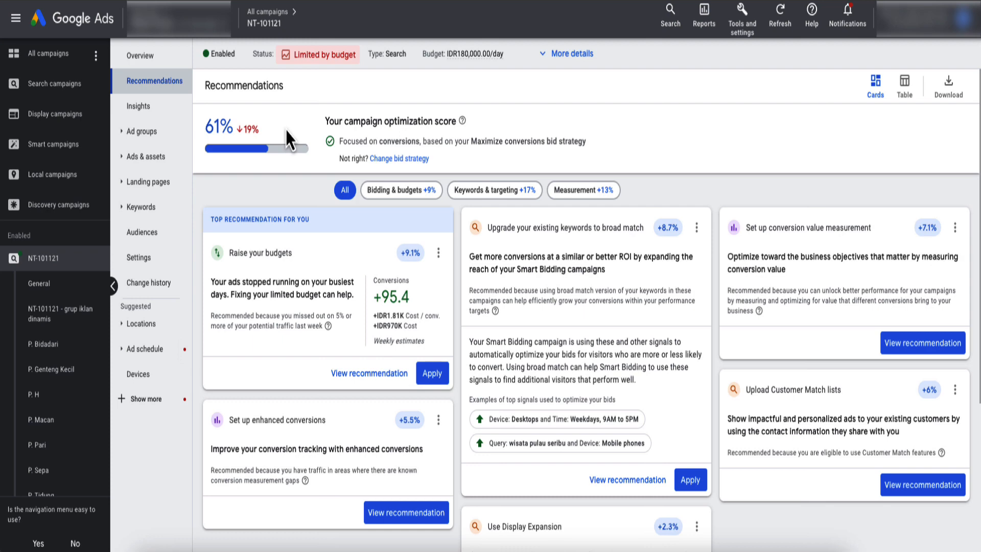
scroll(286, 136, down, 3)
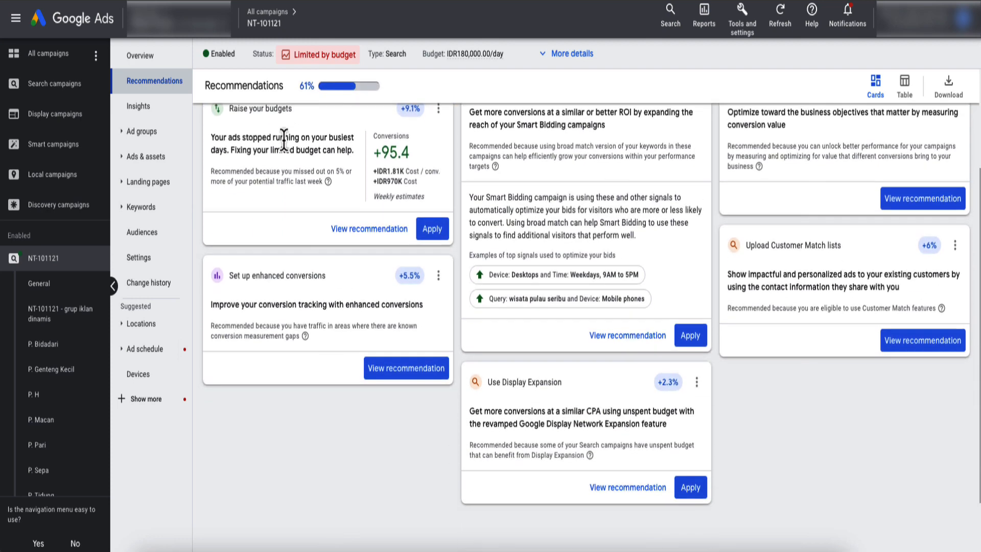
scroll(523, 186, up, 2)
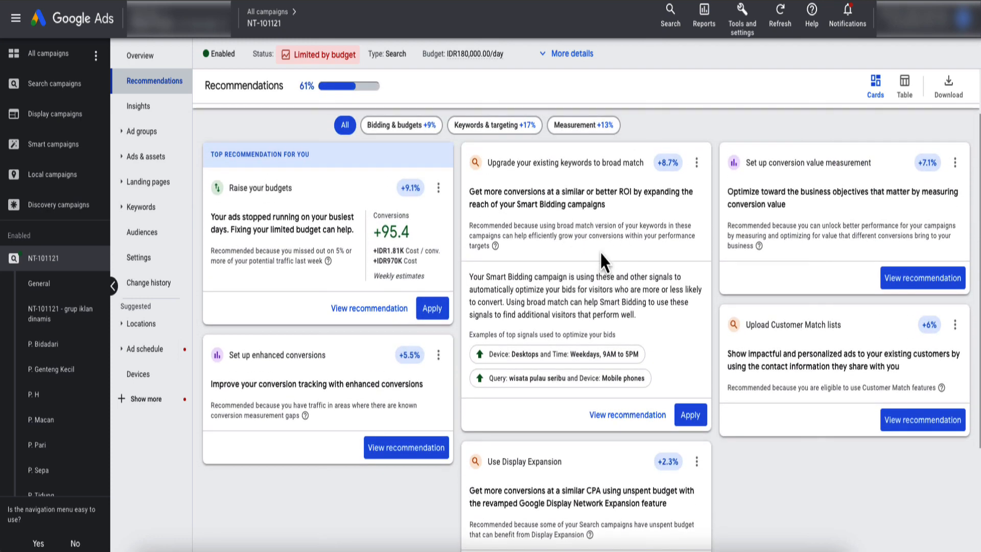
scroll(637, 278, up, 2)
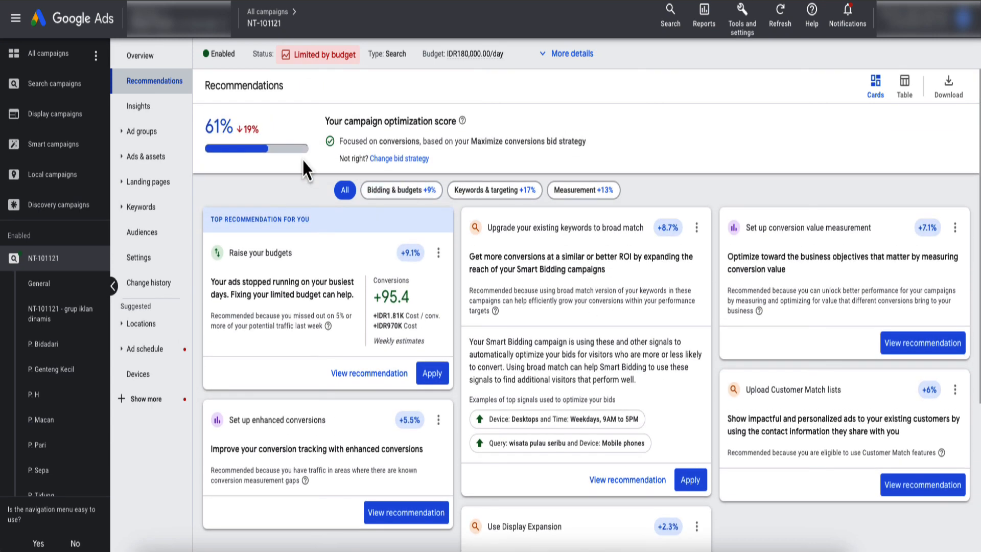
mouse_move(287, 153)
scroll(631, 325, down, 1)
scroll(630, 325, up, 1)
scroll(561, 305, down, 4)
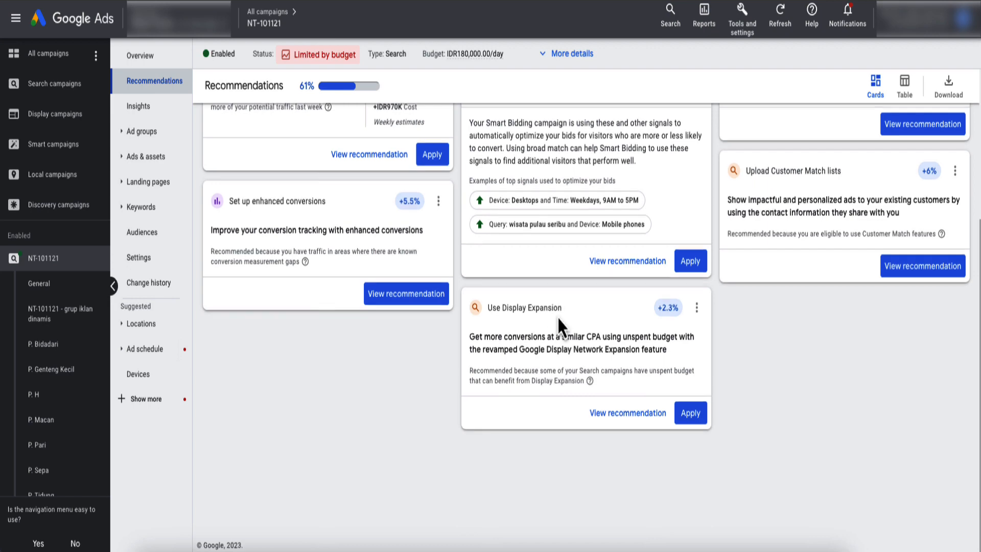
scroll(556, 315, up, 4)
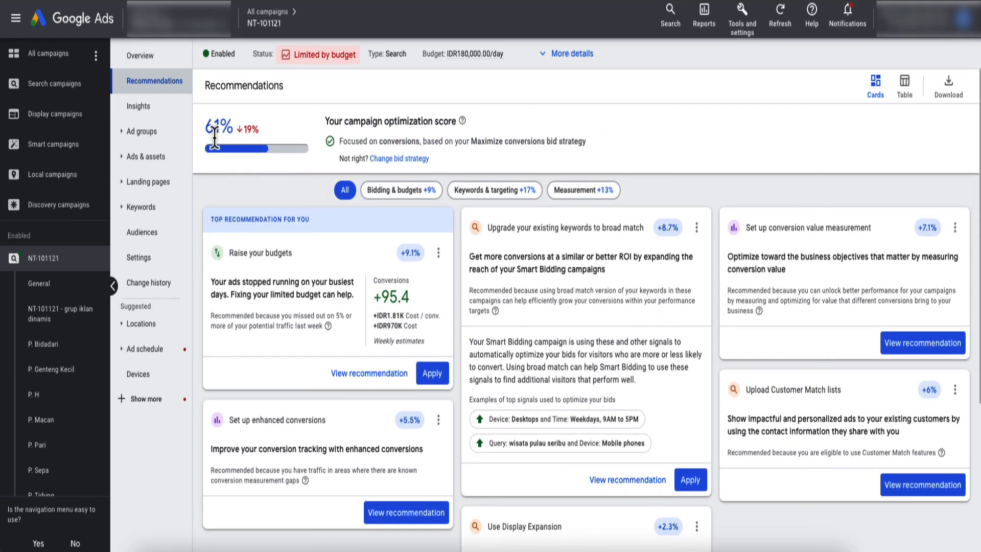
Dismiss all Display Expansion recommendations for this campaign, giving "I will do it later" as the reason
scroll(666, 368, down, 3)
scroll(286, 202, up, 2)
scroll(276, 194, up, 1)
scroll(664, 368, down, 3)
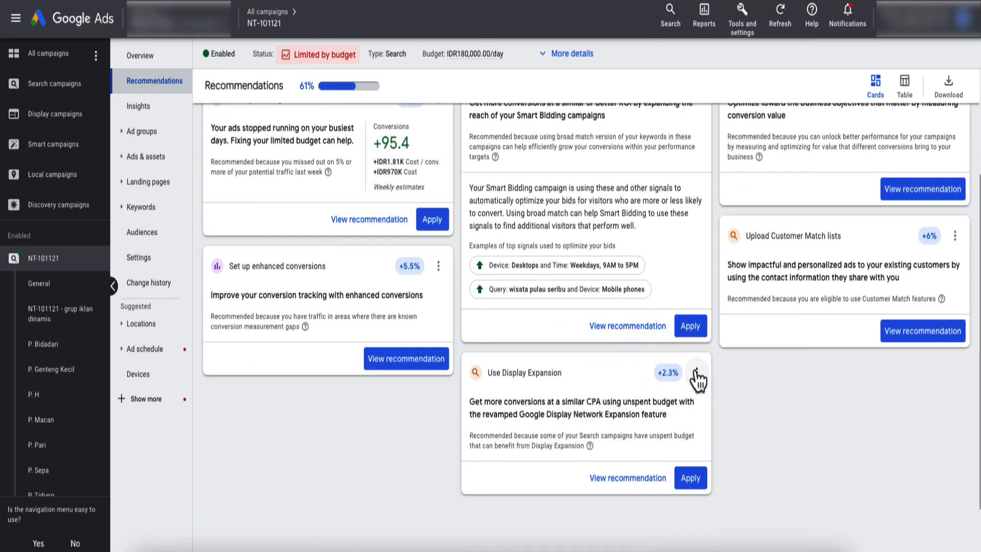
click(695, 373)
click(695, 417)
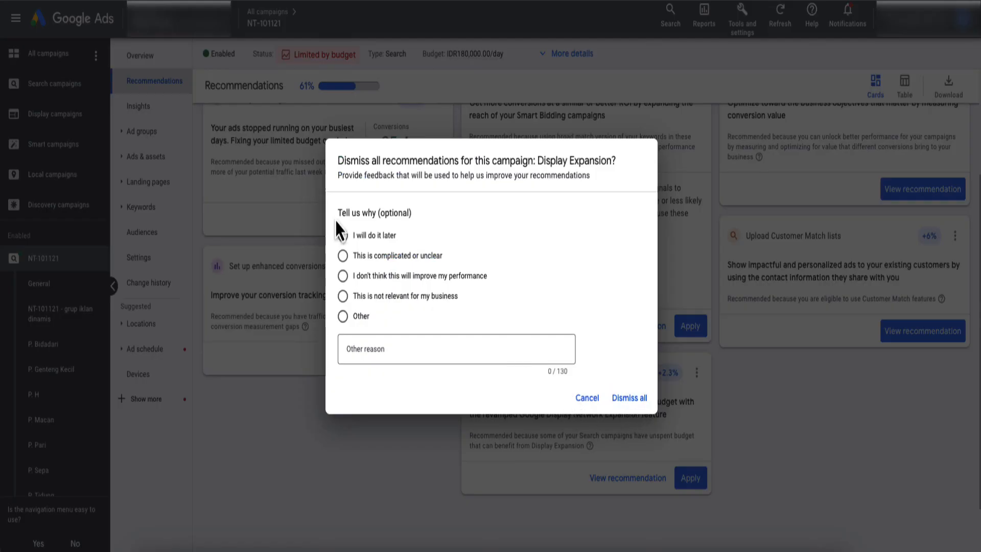
click(375, 237)
click(625, 404)
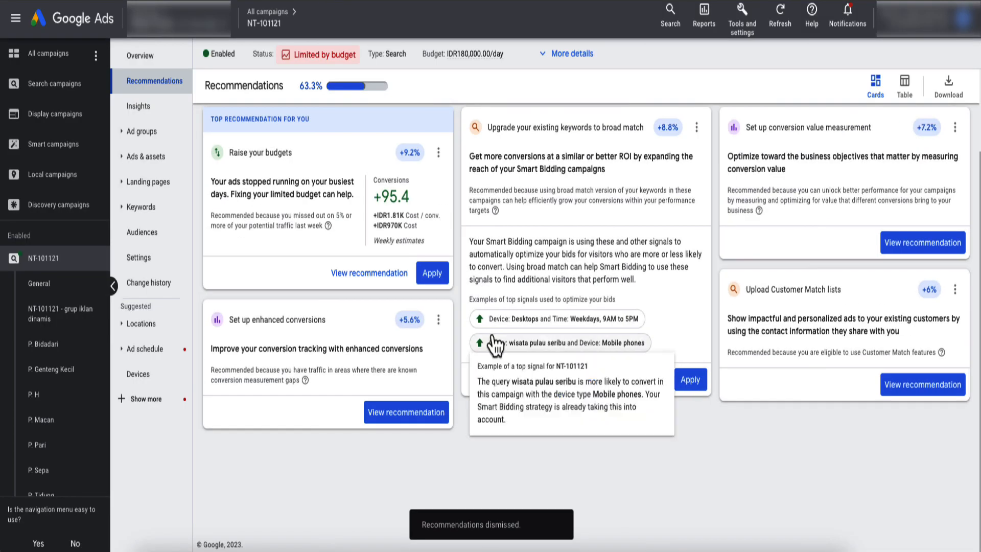
Check the updated optimization score and the Keywords & targeting and Dismissed recommendations, ending with all recommendations shown
drag(206, 127, 246, 133)
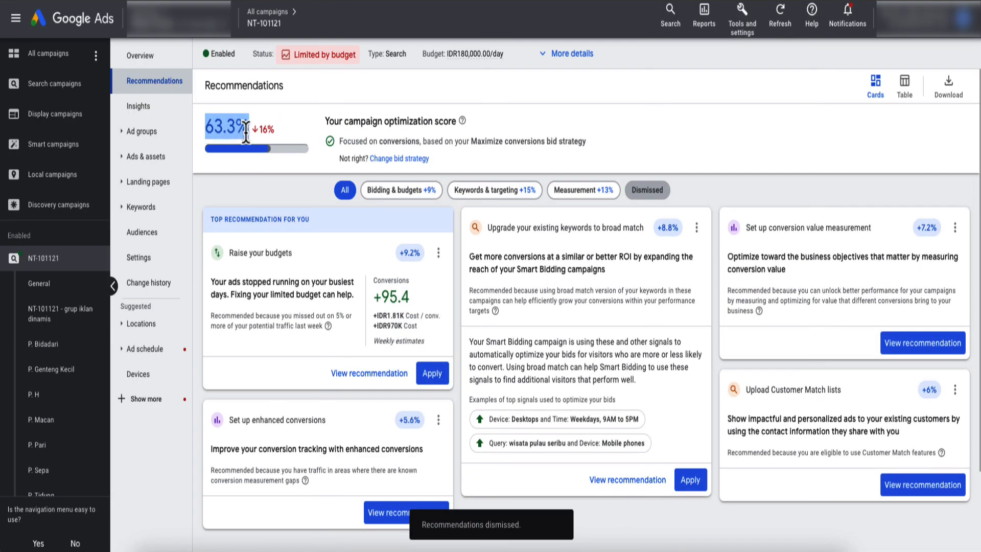
mouse_move(259, 130)
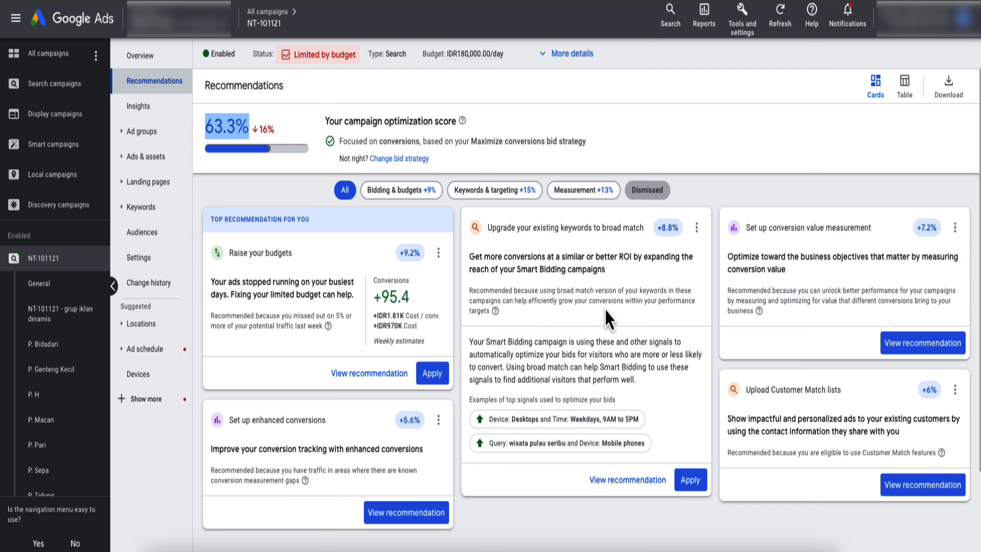
click(467, 197)
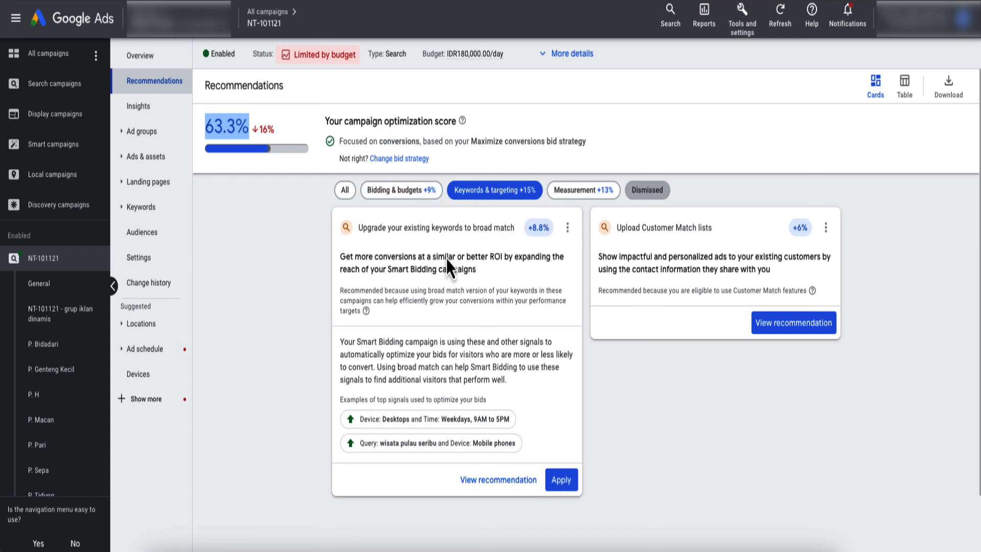
click(648, 193)
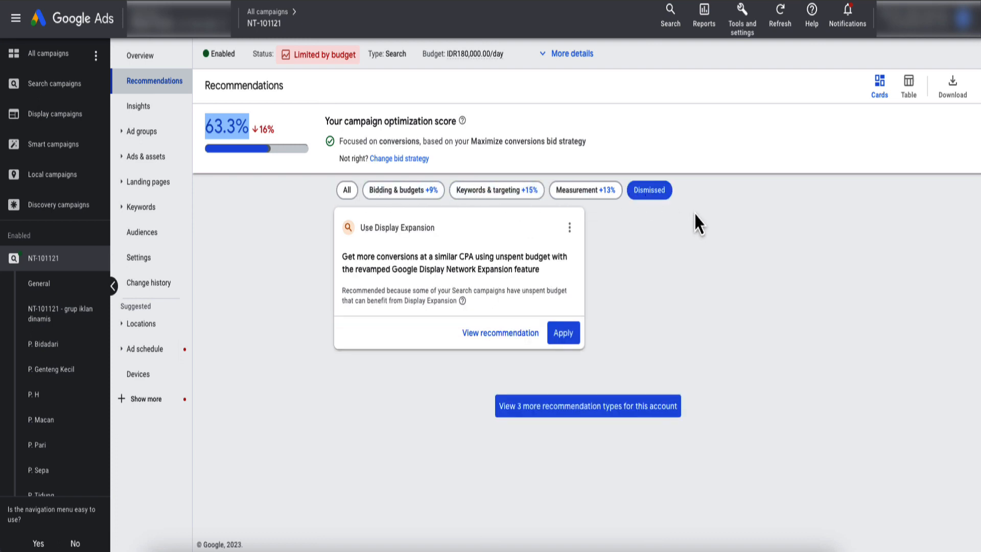
drag(205, 126, 262, 129)
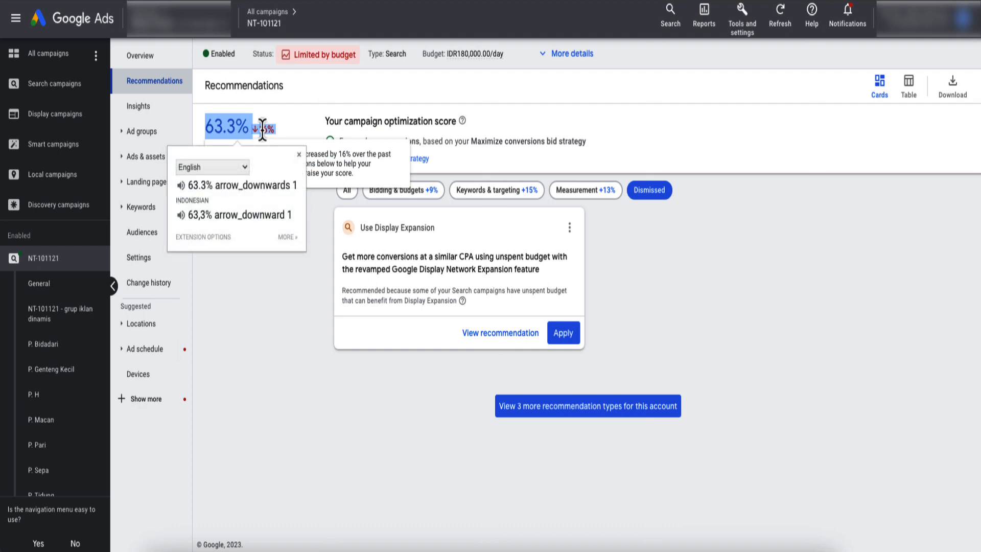
click(275, 130)
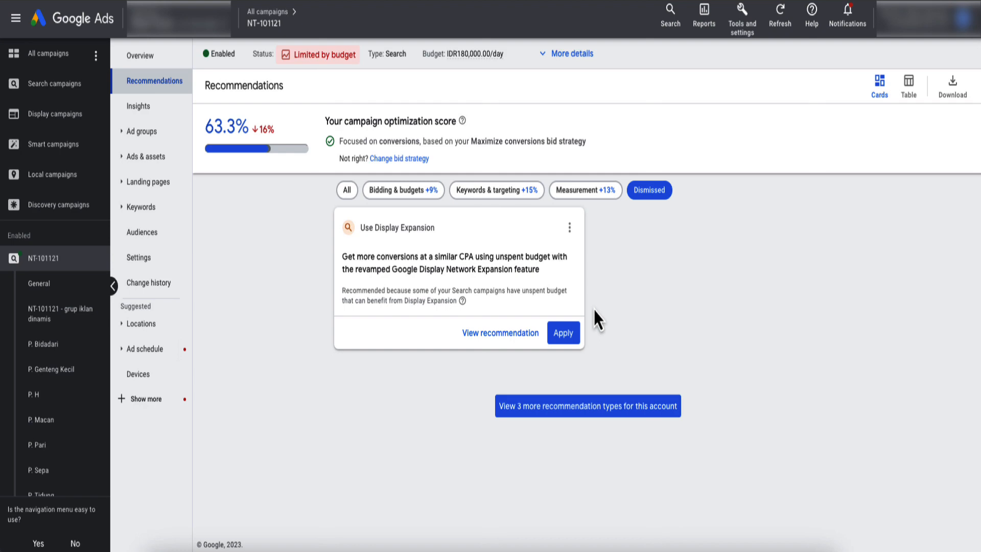
click(351, 196)
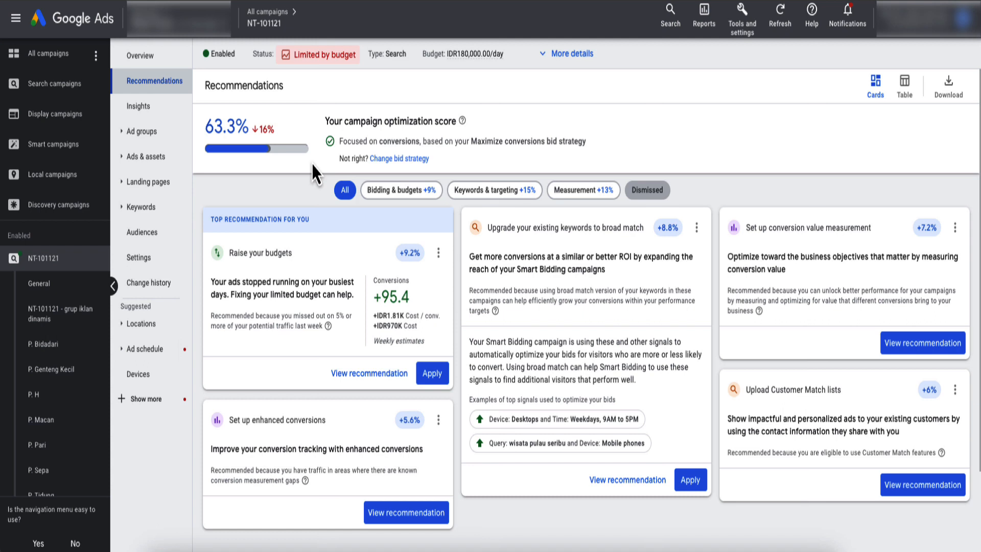
mouse_move(218, 146)
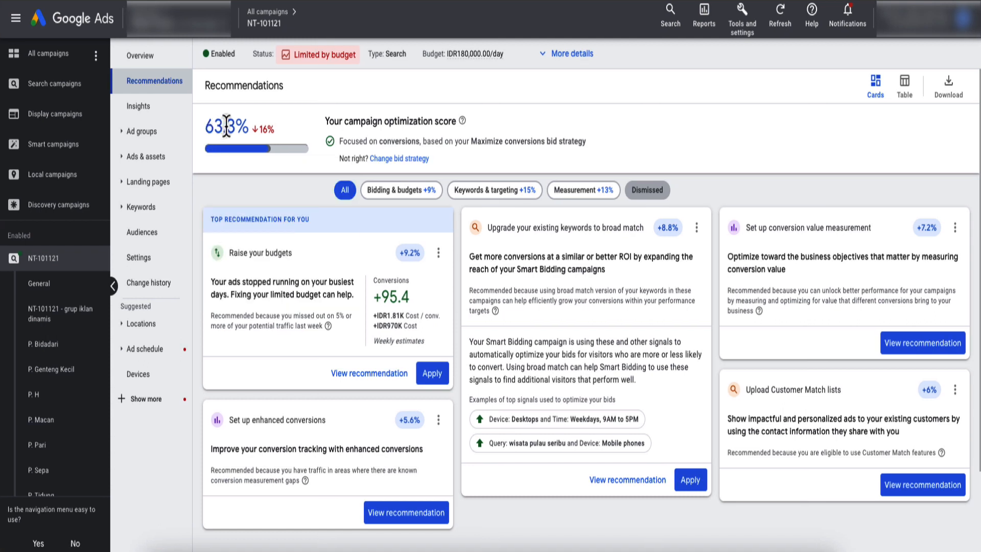